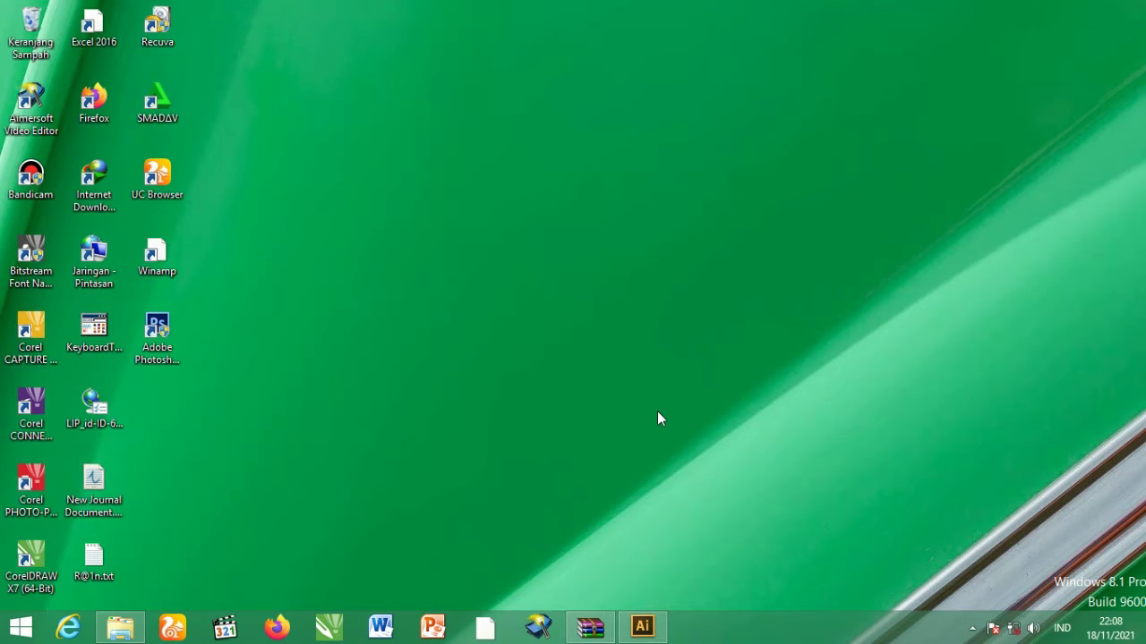
Bring up the blank Untitled-1 document in Illustrator and select the Vertical Type Tool
click(642, 627)
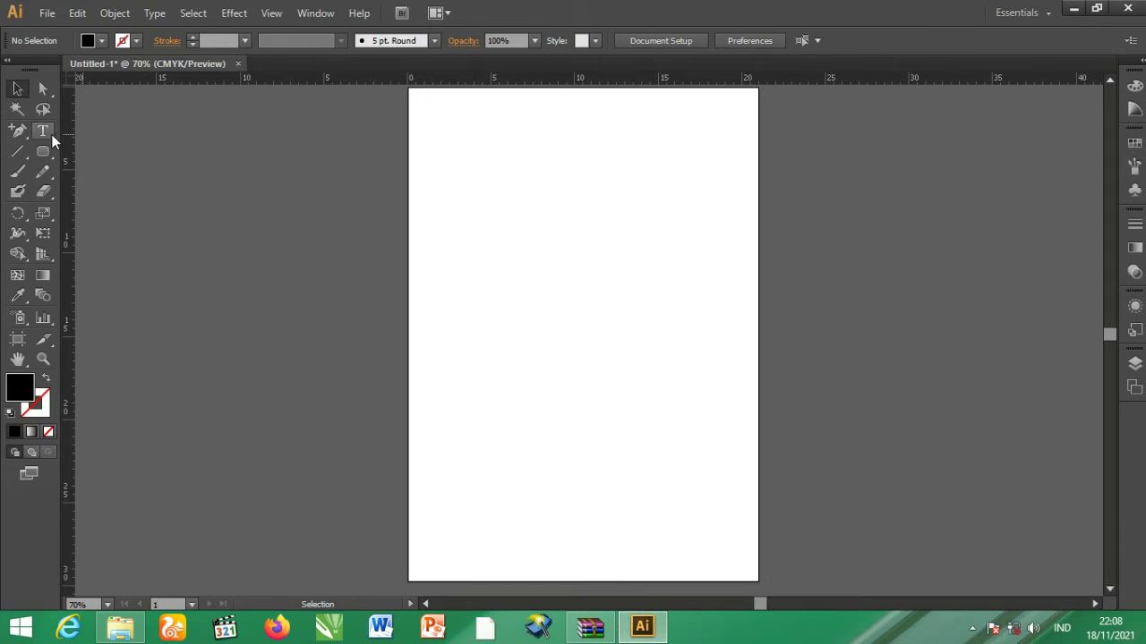
click(51, 134)
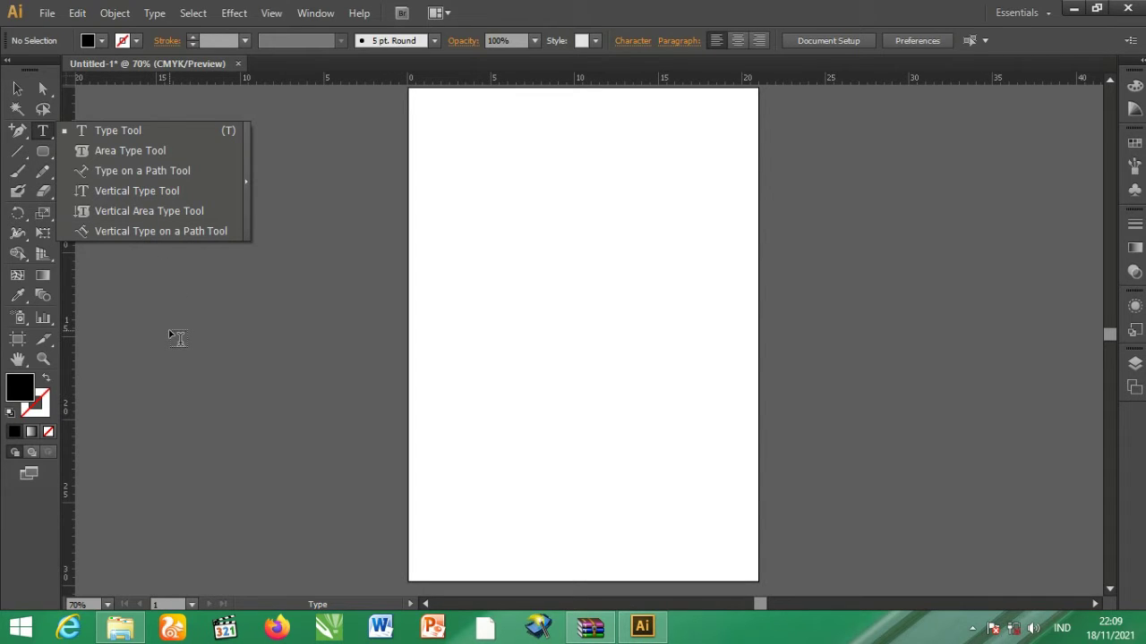
click(112, 194)
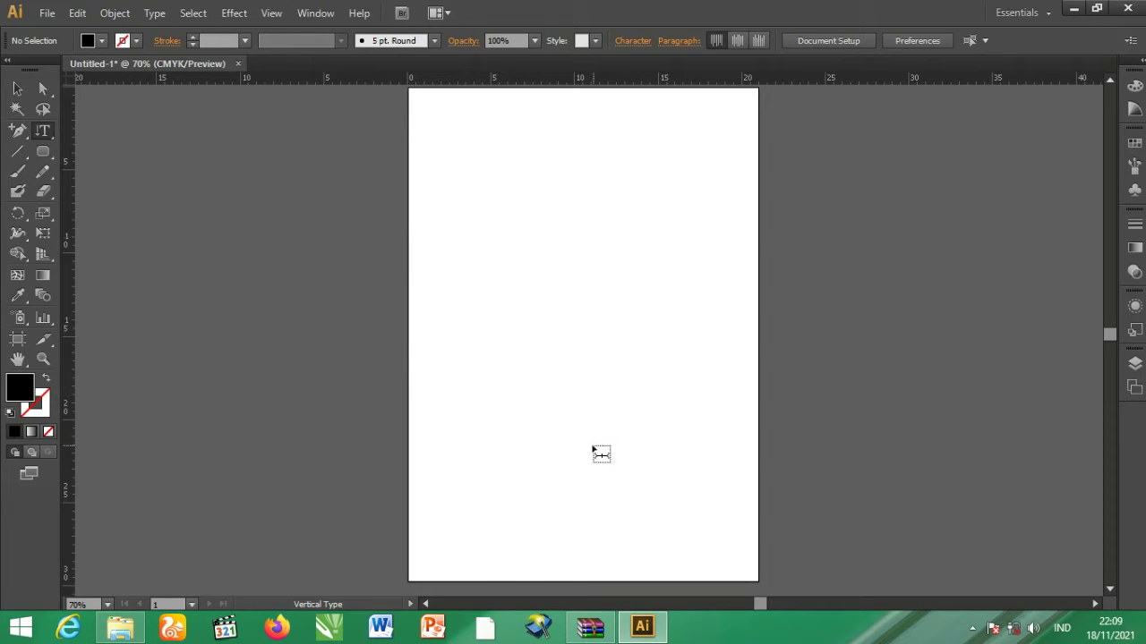
click(460, 173)
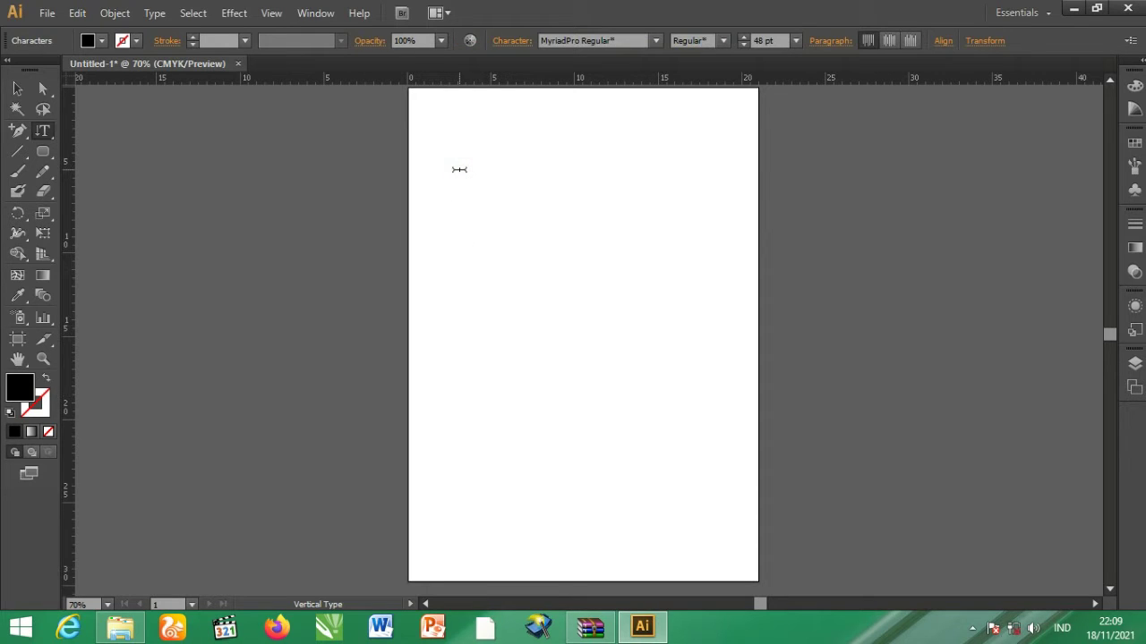
text(VERT)
text(IKAL)
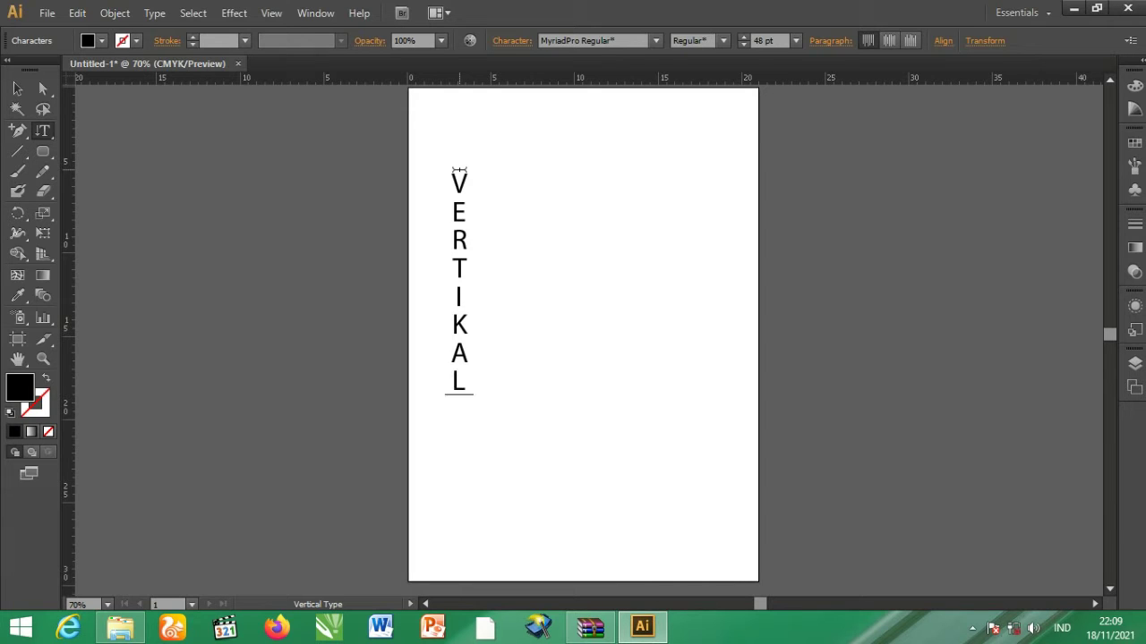
key(ctrl+a)
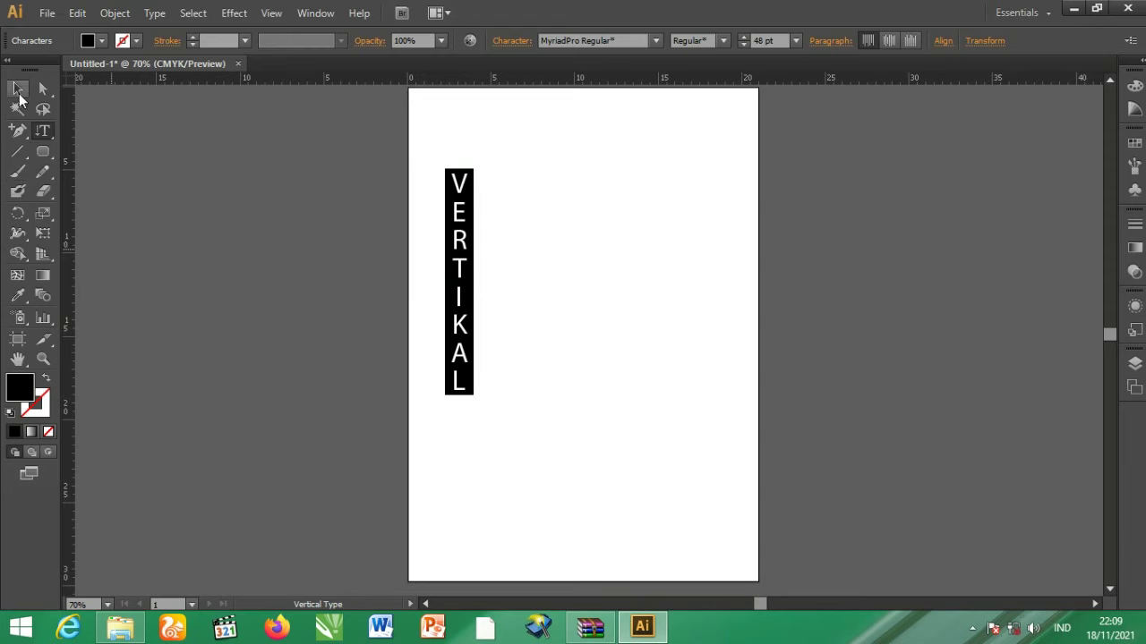
click(17, 88)
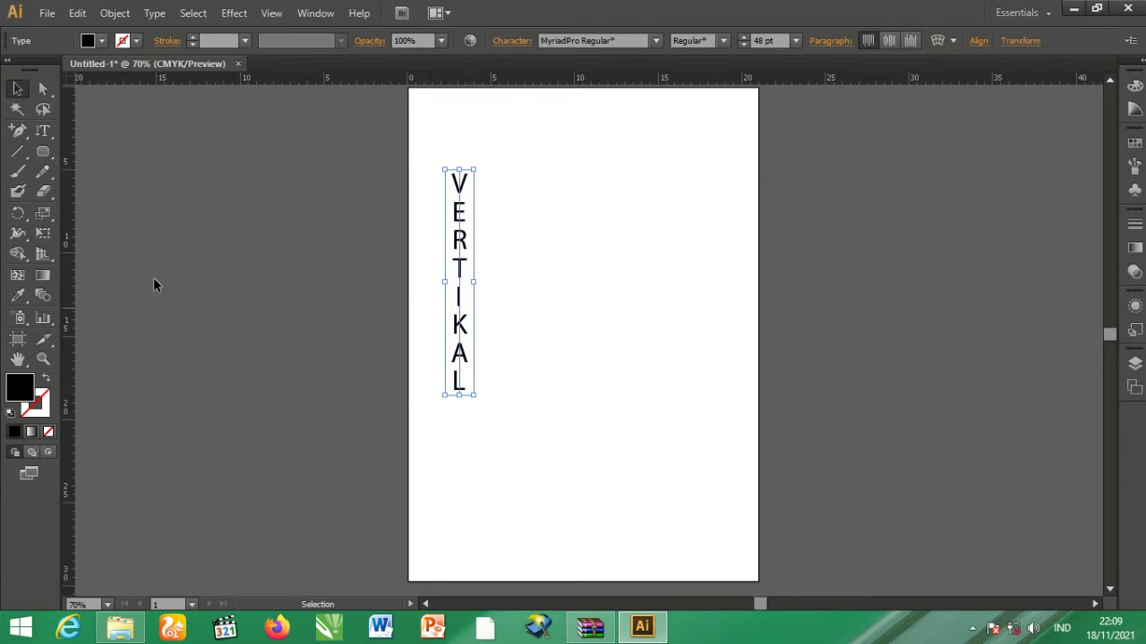
click(48, 138)
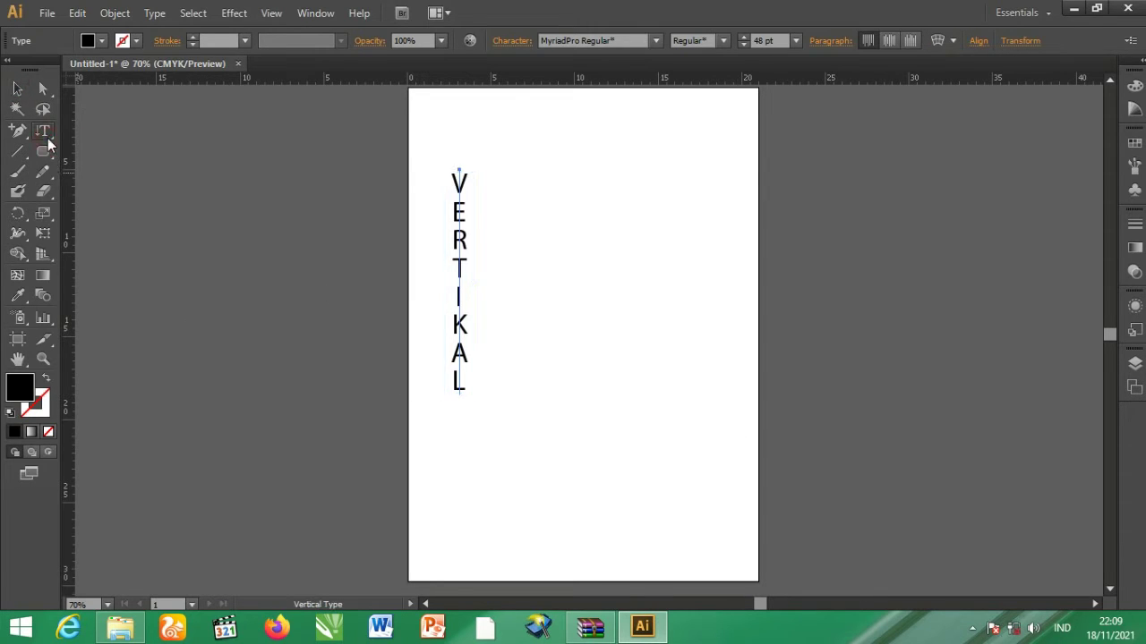
click(48, 138)
click(17, 88)
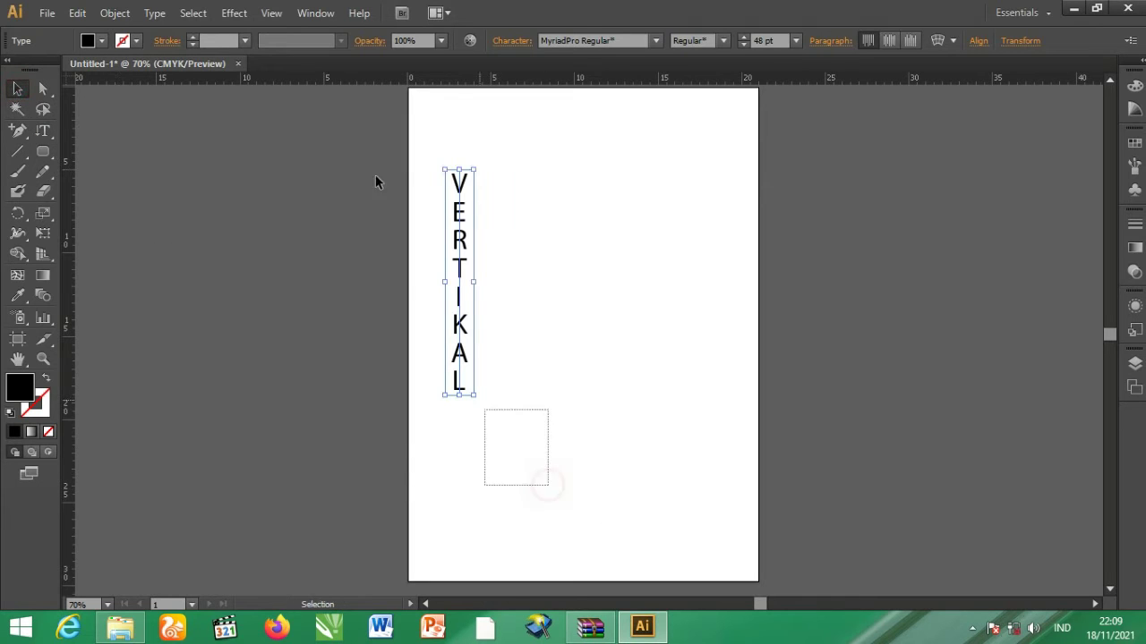
drag(375, 182, 350, 112)
Delete the vertical VERTIKAL text and draw a tall rectangle in the page's upper-left
key(Delete)
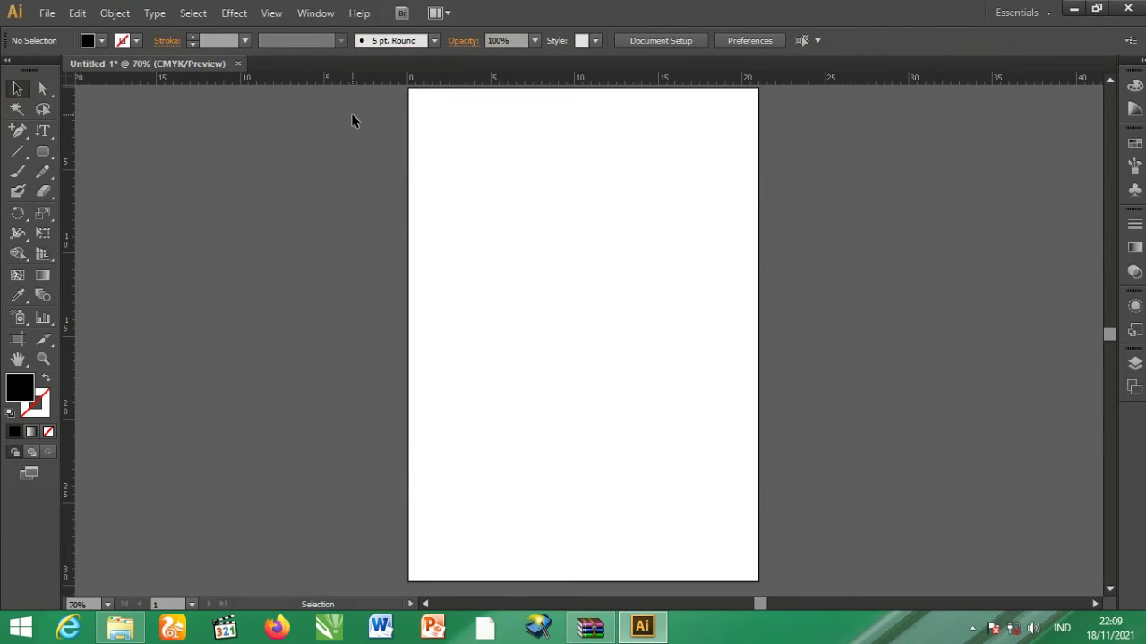
click(42, 152)
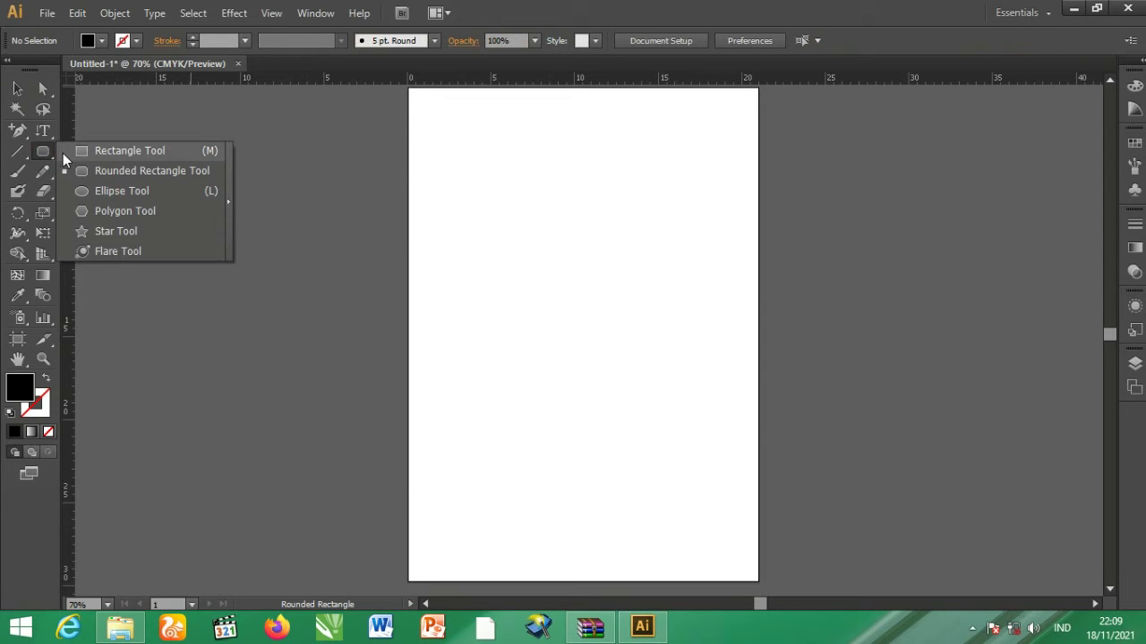
click(63, 154)
click(50, 133)
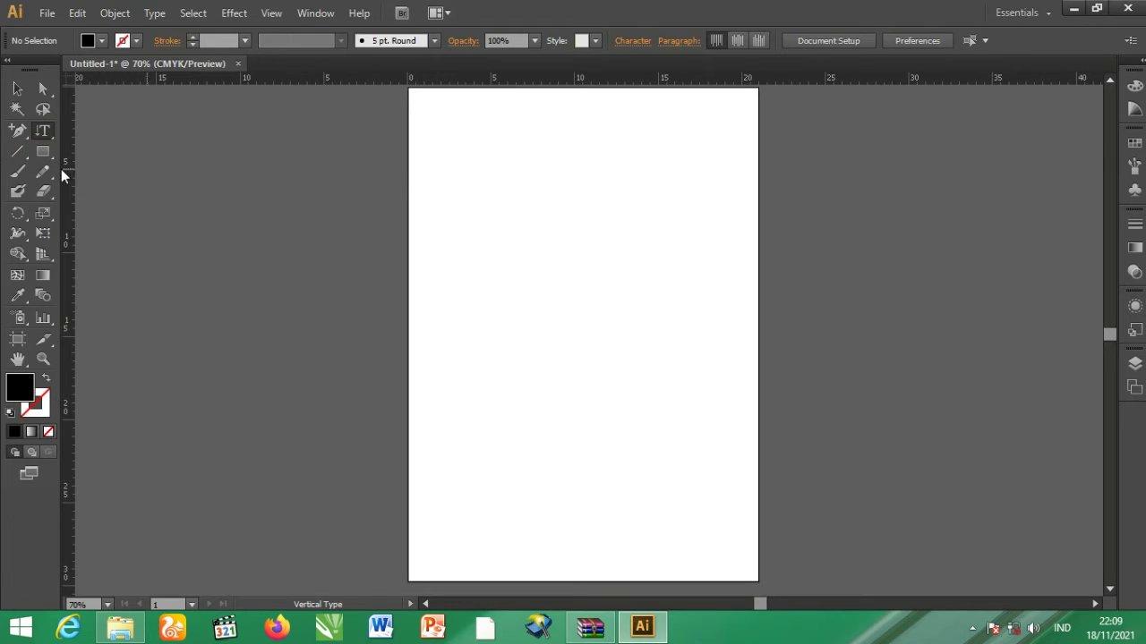
click(42, 152)
drag(468, 186, 566, 413)
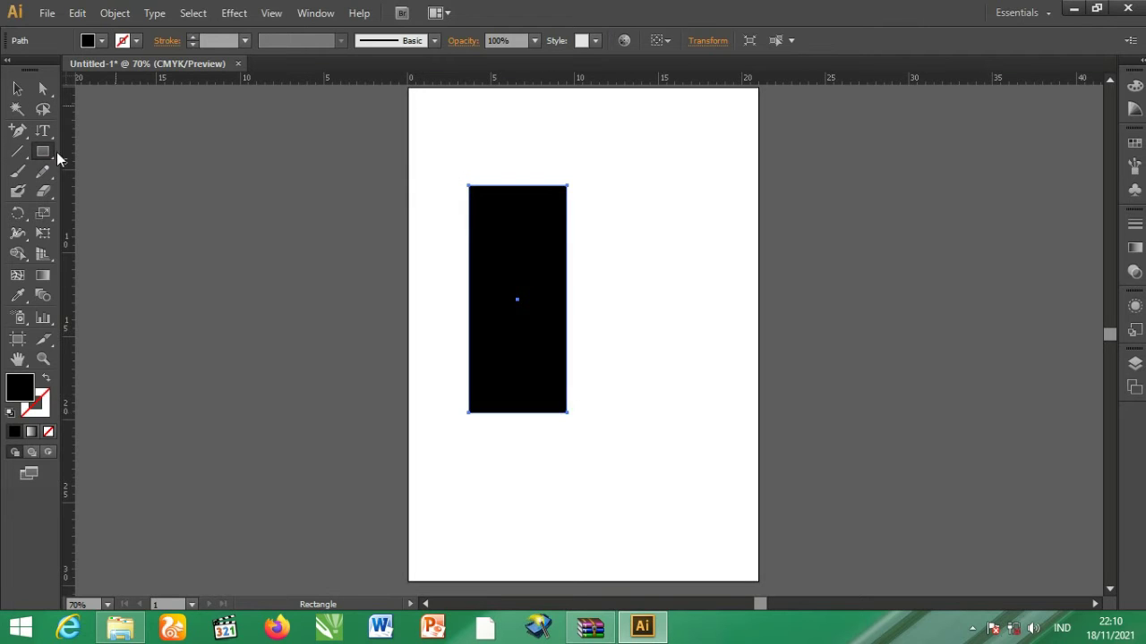
click(43, 131)
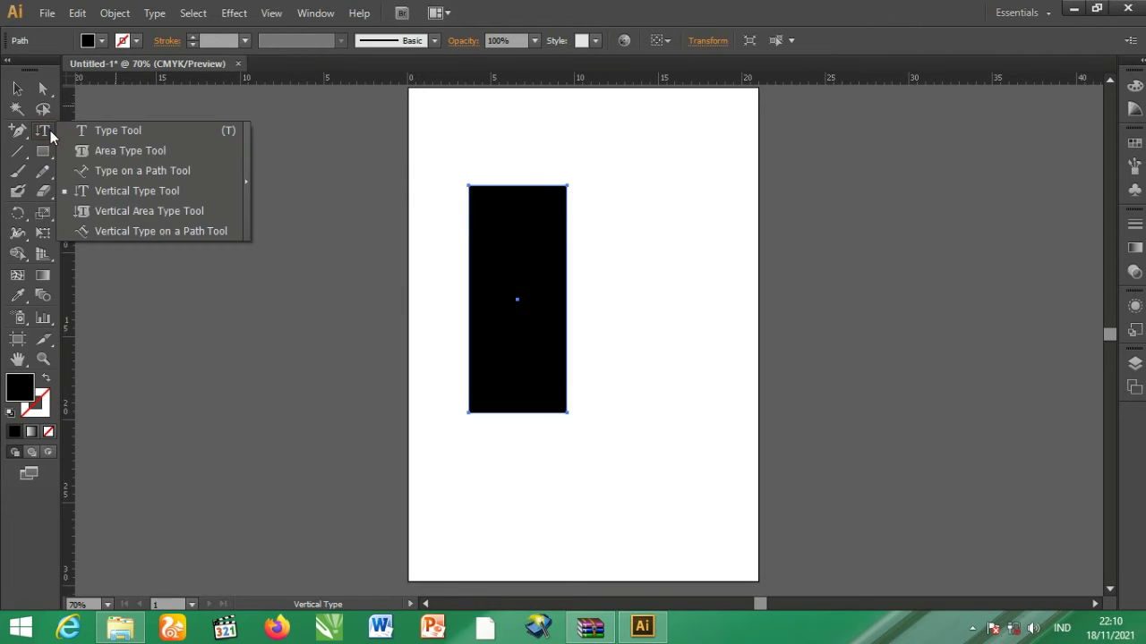
Fill the rectangle with three columns of VERTIKAL as vertical area type, then delete it
click(124, 212)
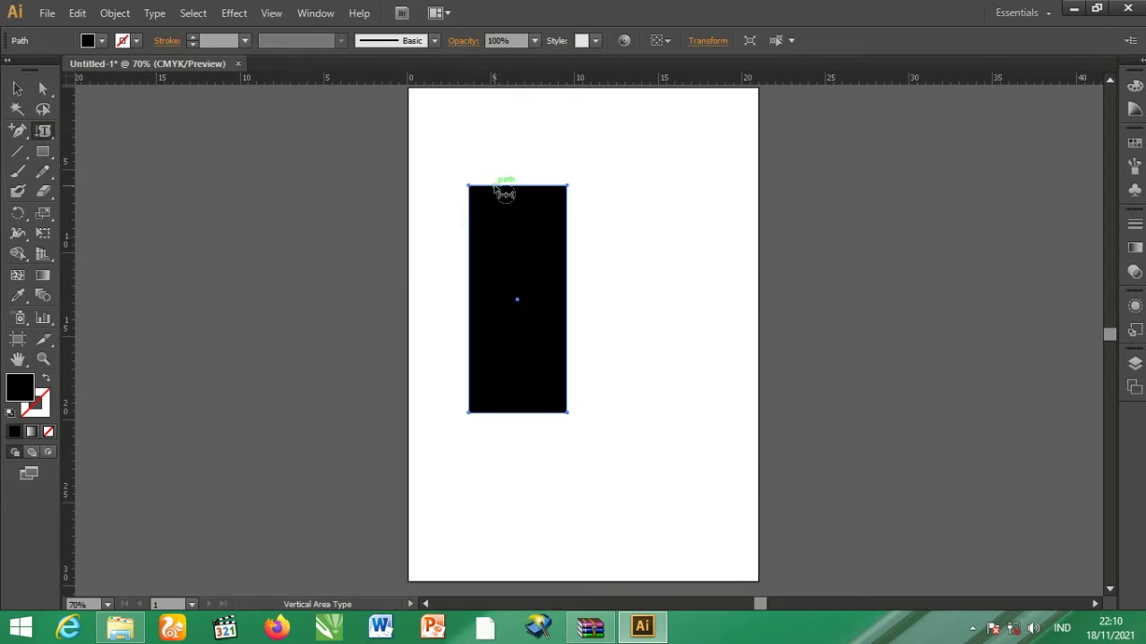
click(495, 188)
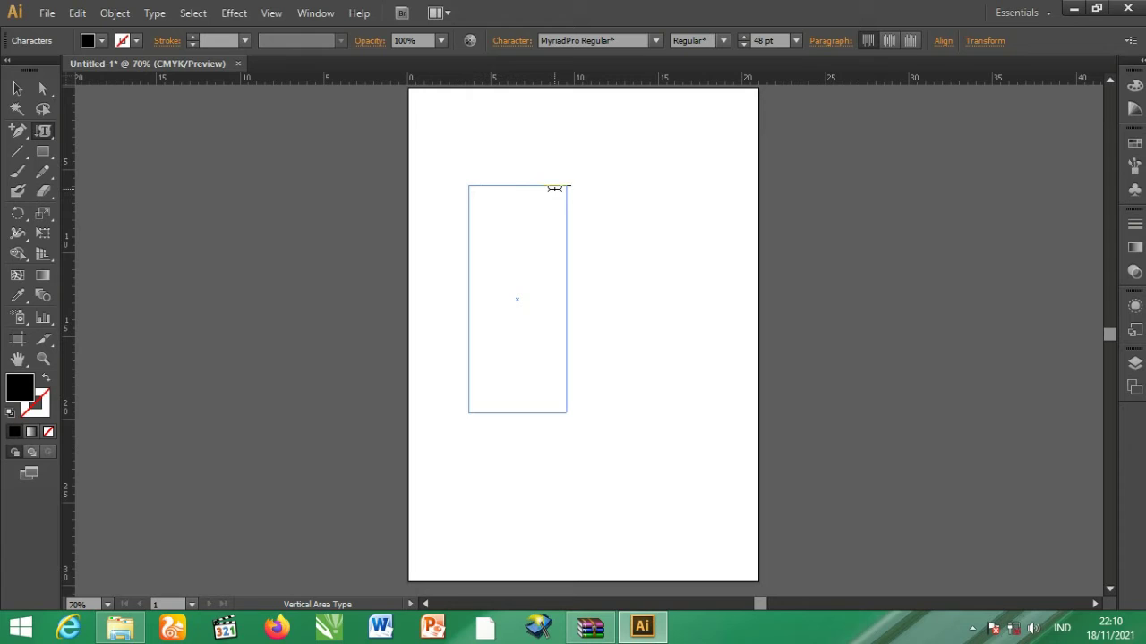
text(VERTIKAL)
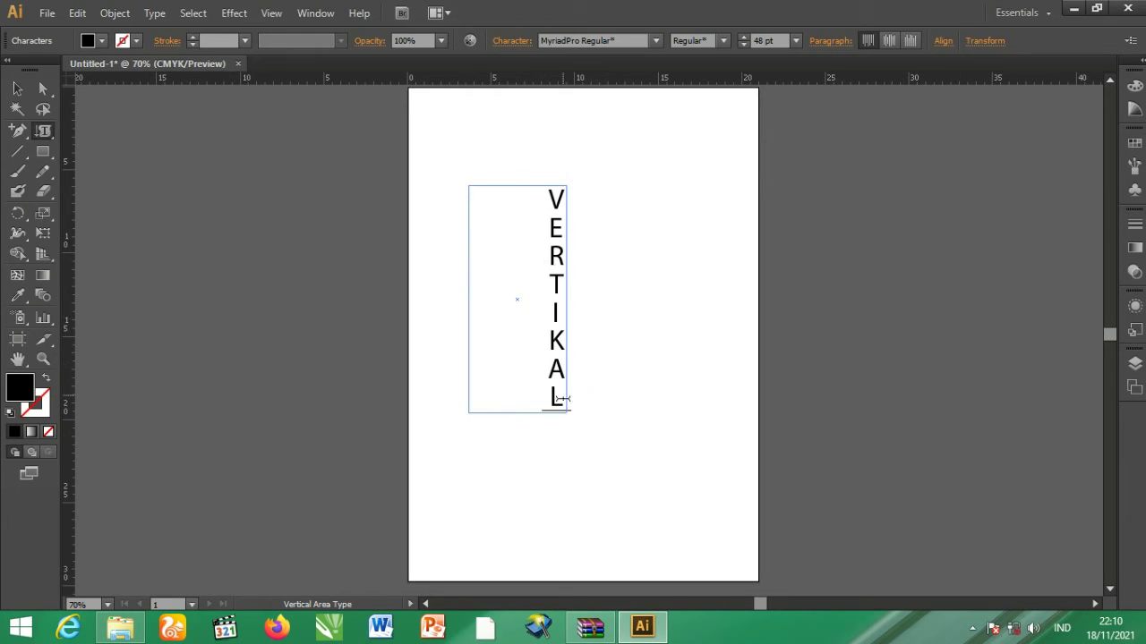
key(Escape)
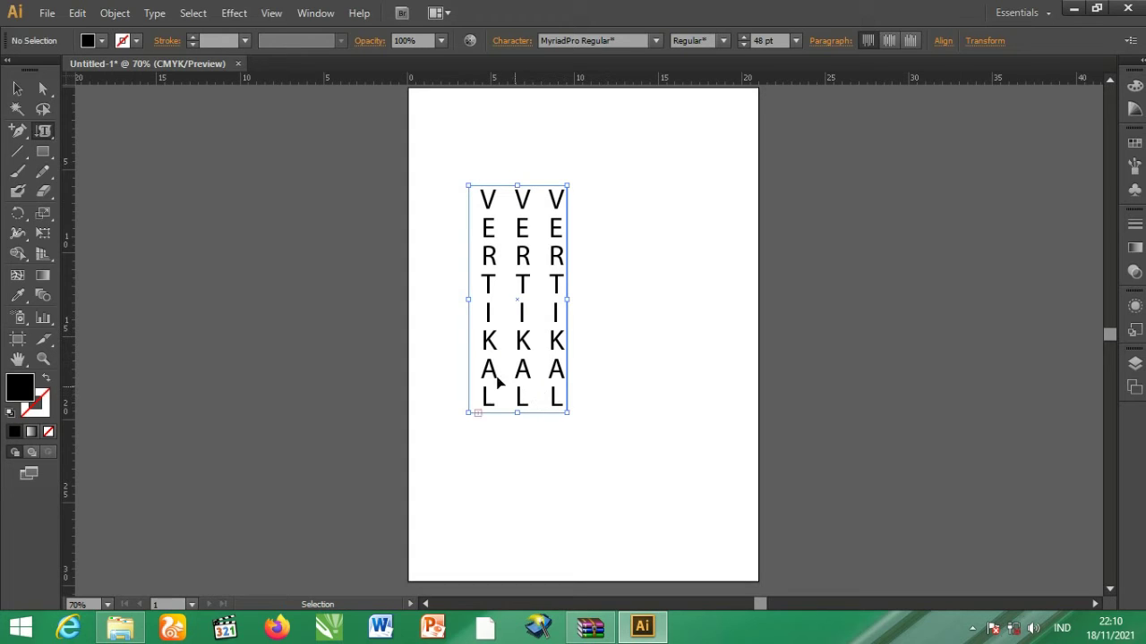
click(15, 86)
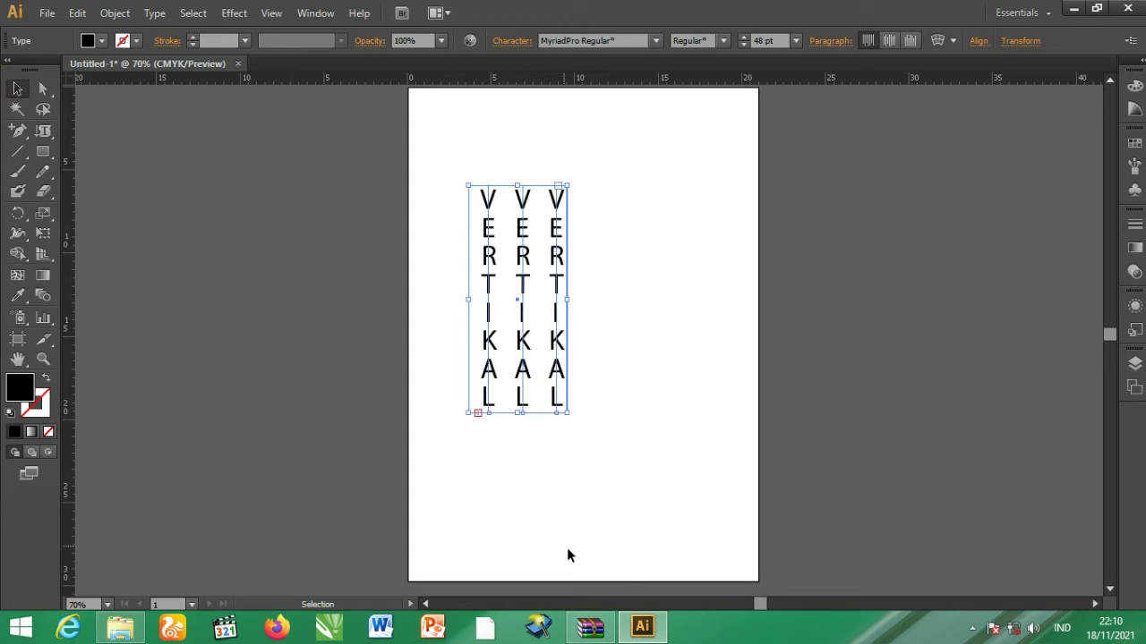
mouse_move(677, 503)
mouse_down()
mouse_move(364, 130)
mouse_move(363, 110)
mouse_up()
key(Delete)
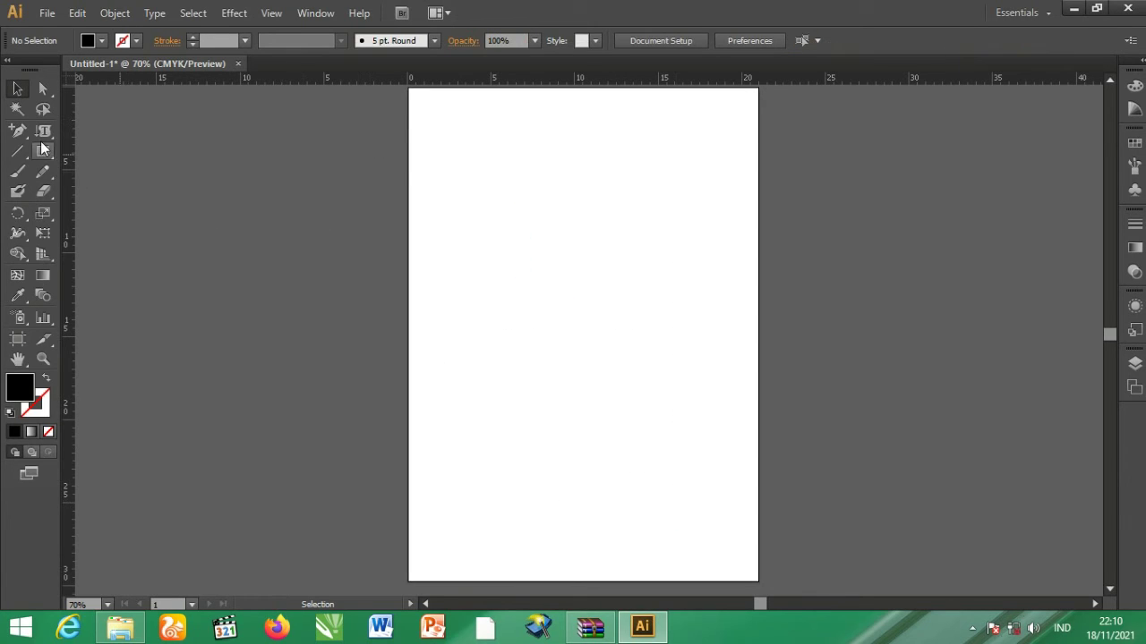
Draw a tall black rectangle near the page centre
click(43, 151)
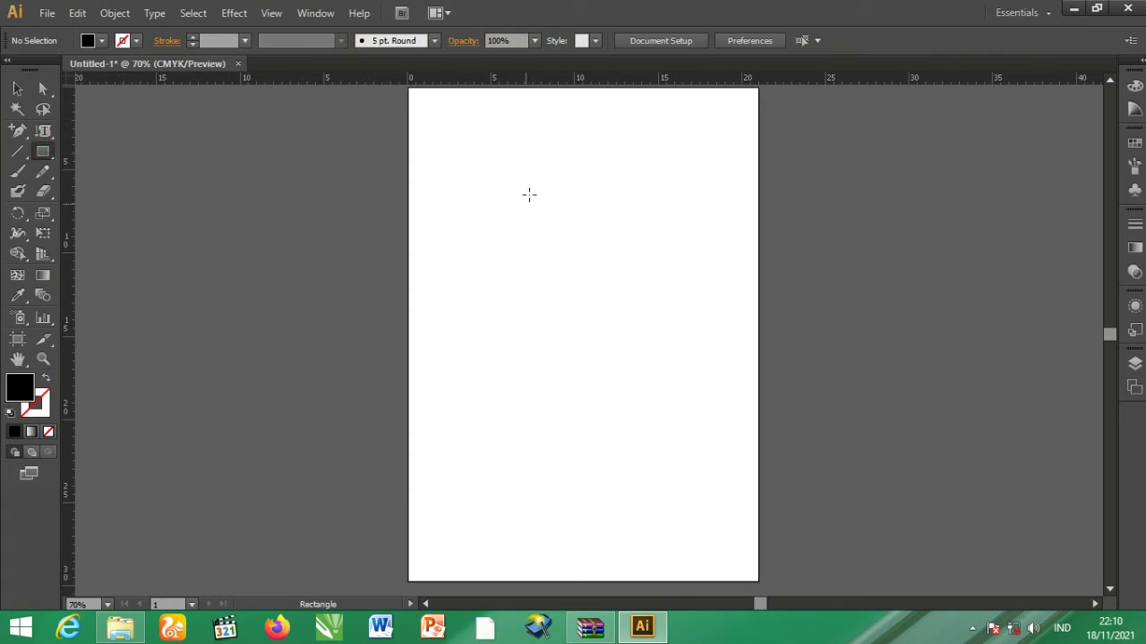
drag(536, 176, 639, 428)
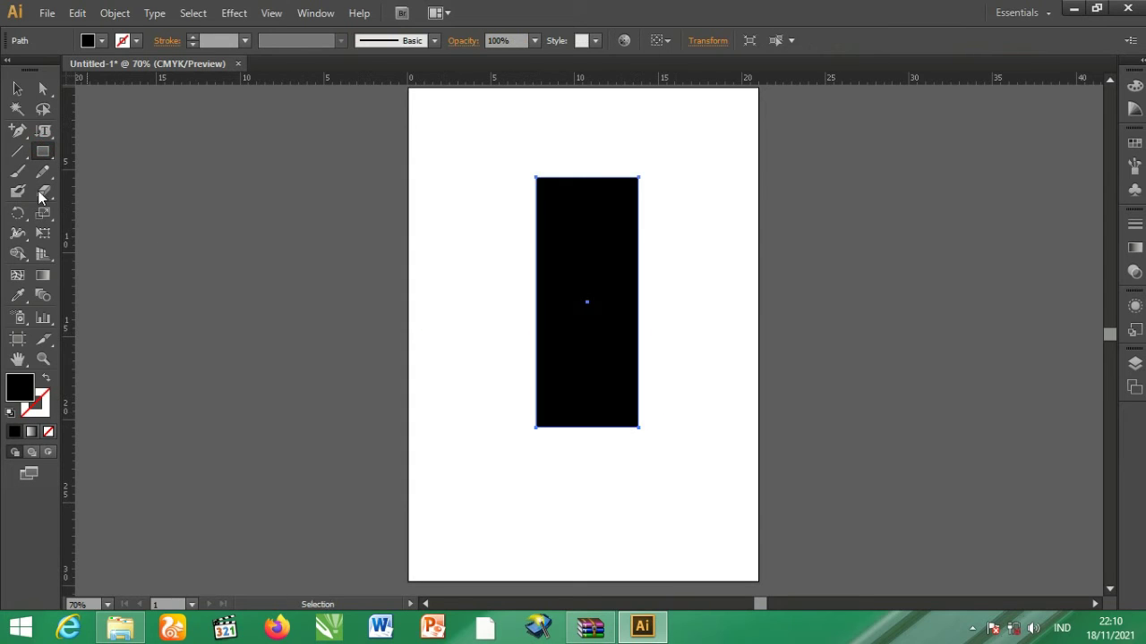
click(17, 88)
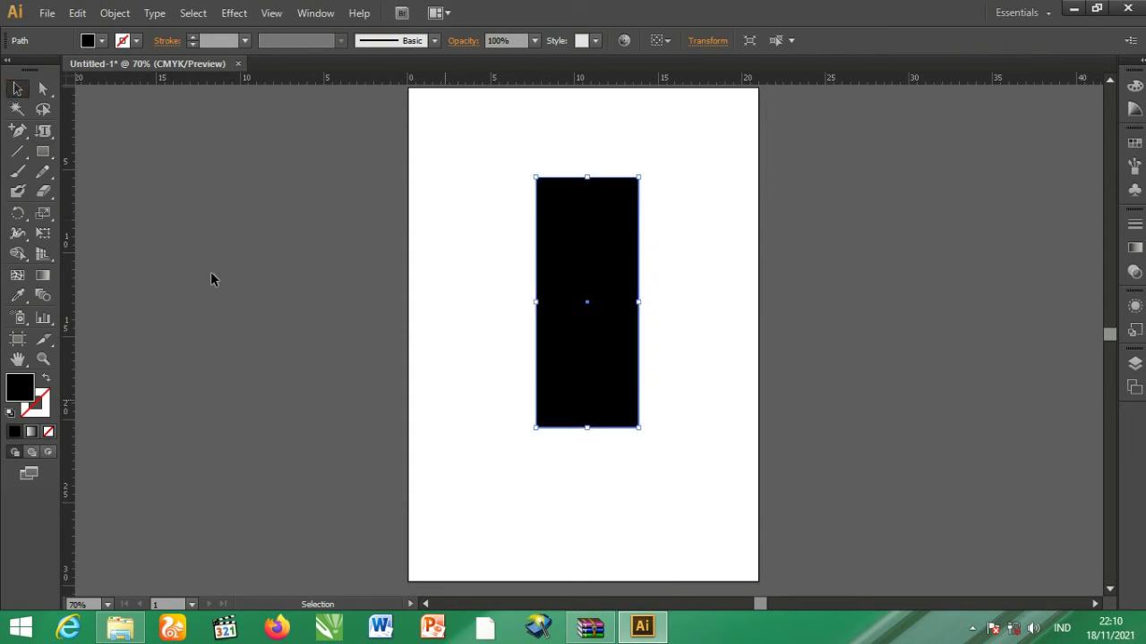
click(42, 88)
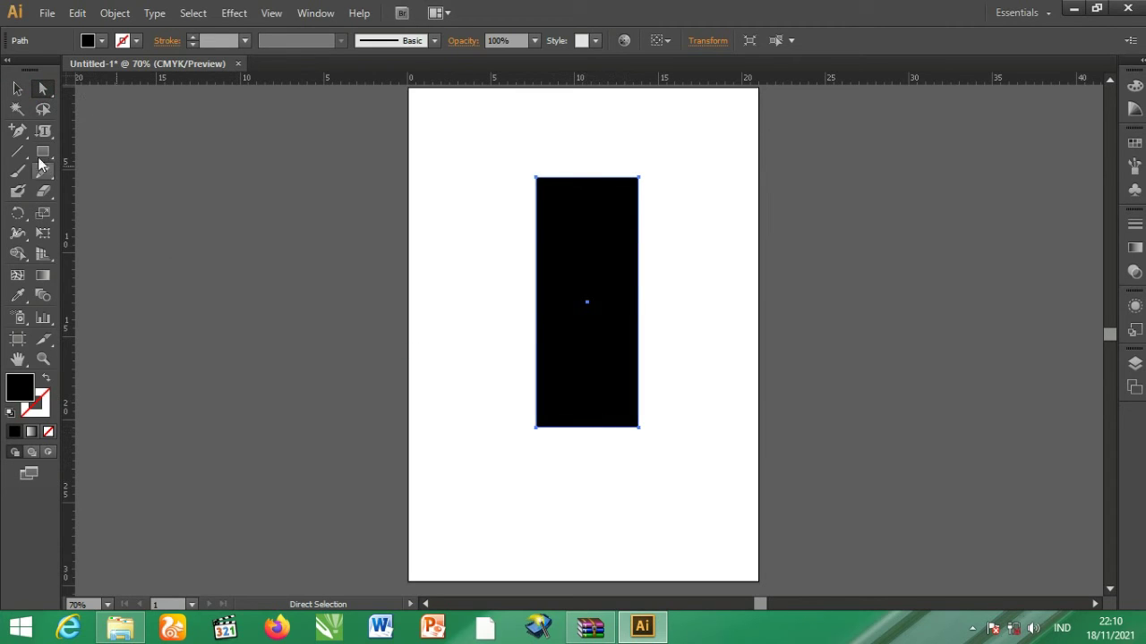
Add an anchor at the rectangle's bottom-edge middle and pull it down into a point
click(17, 130)
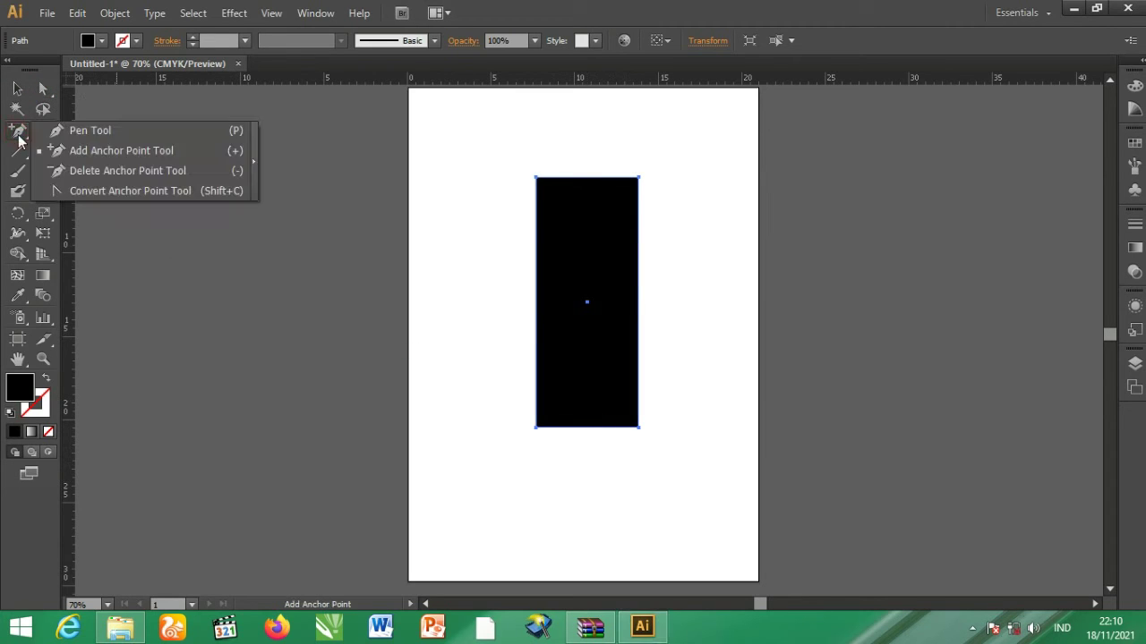
click(95, 155)
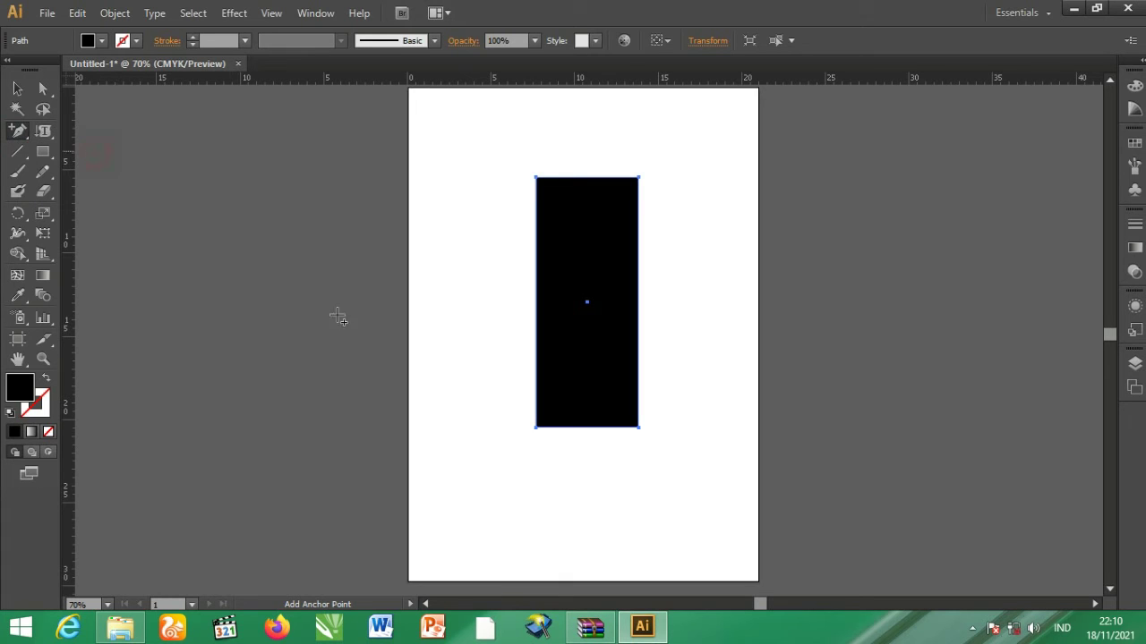
click(584, 427)
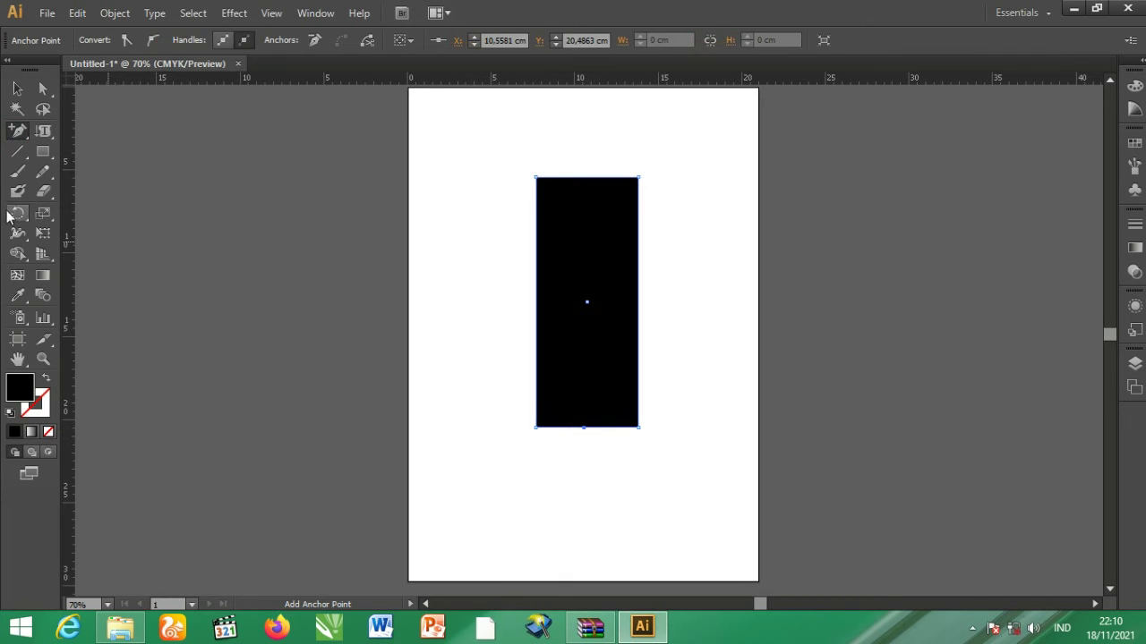
click(43, 88)
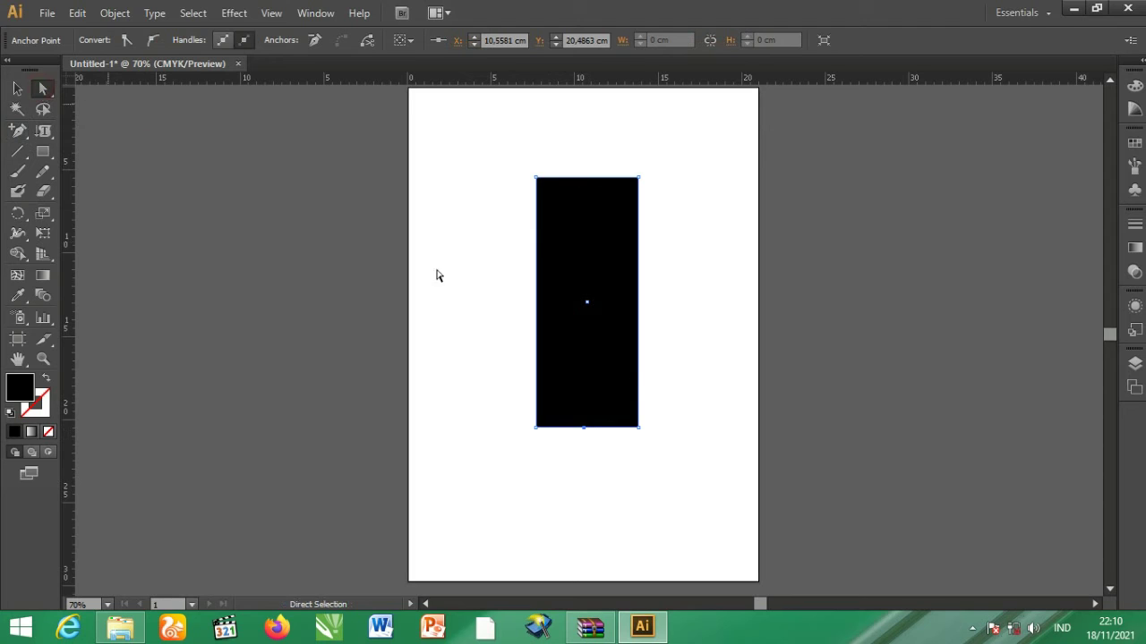
drag(584, 427, 588, 463)
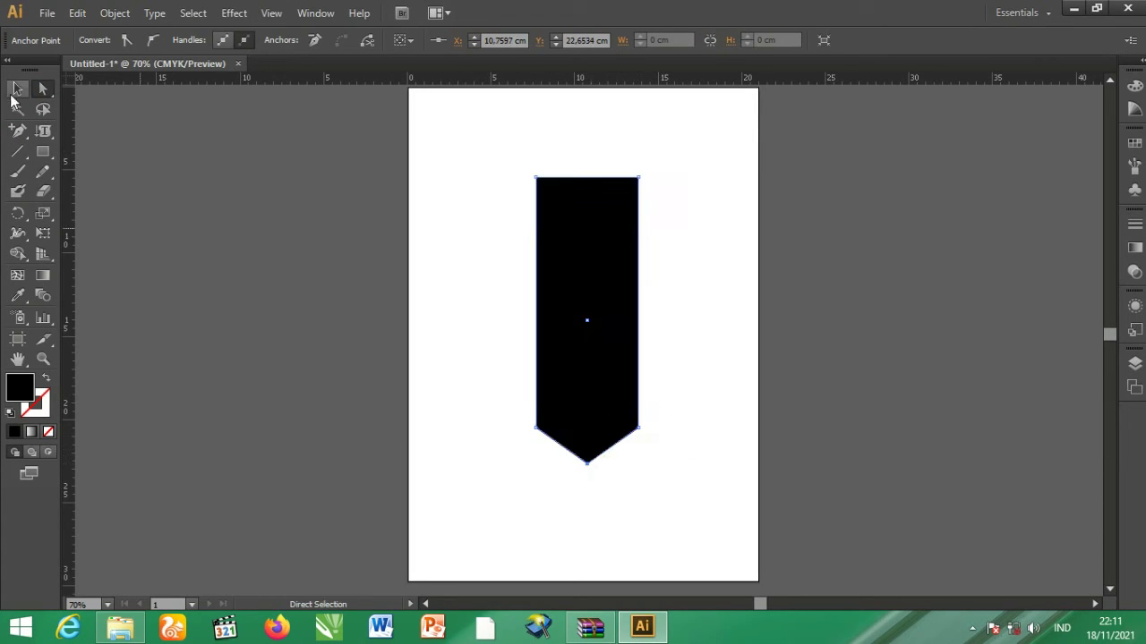
click(17, 89)
drag(43, 131, 84, 195)
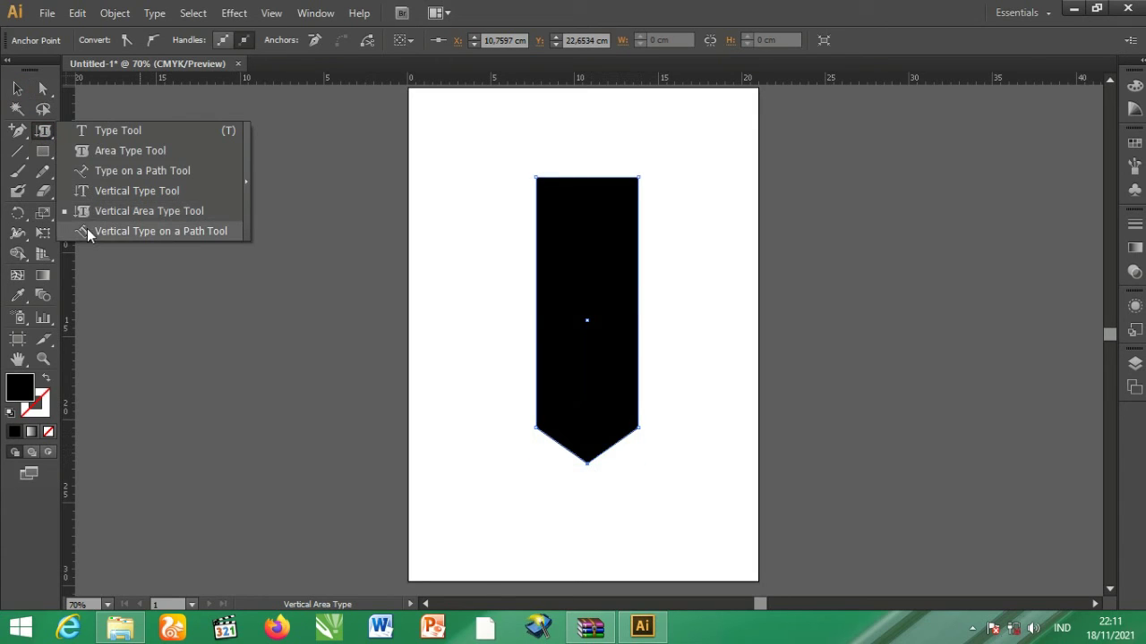
Paste repeated VERTIKAL as vertical type on a path, starting at the banner's top edge
drag(87, 231, 87, 231)
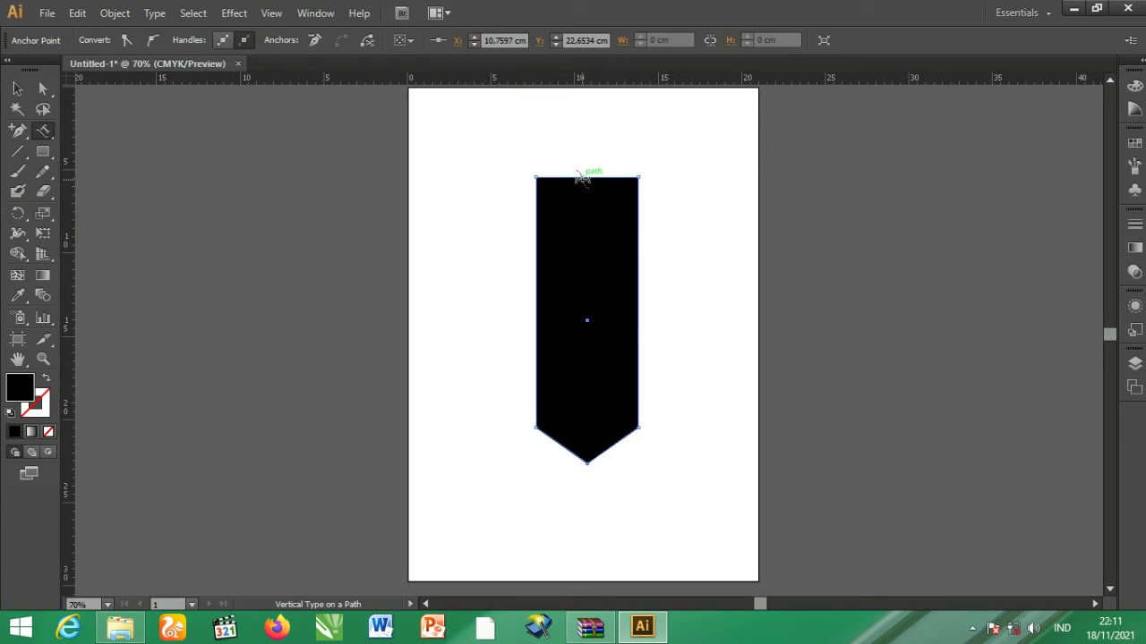
click(582, 179)
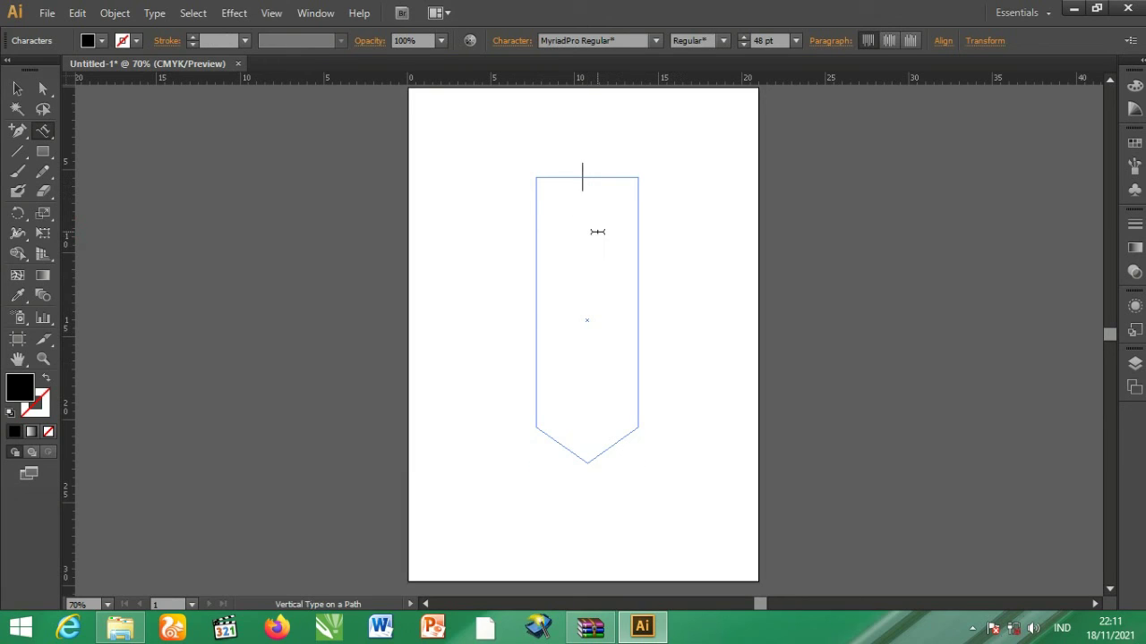
key(ctrl)
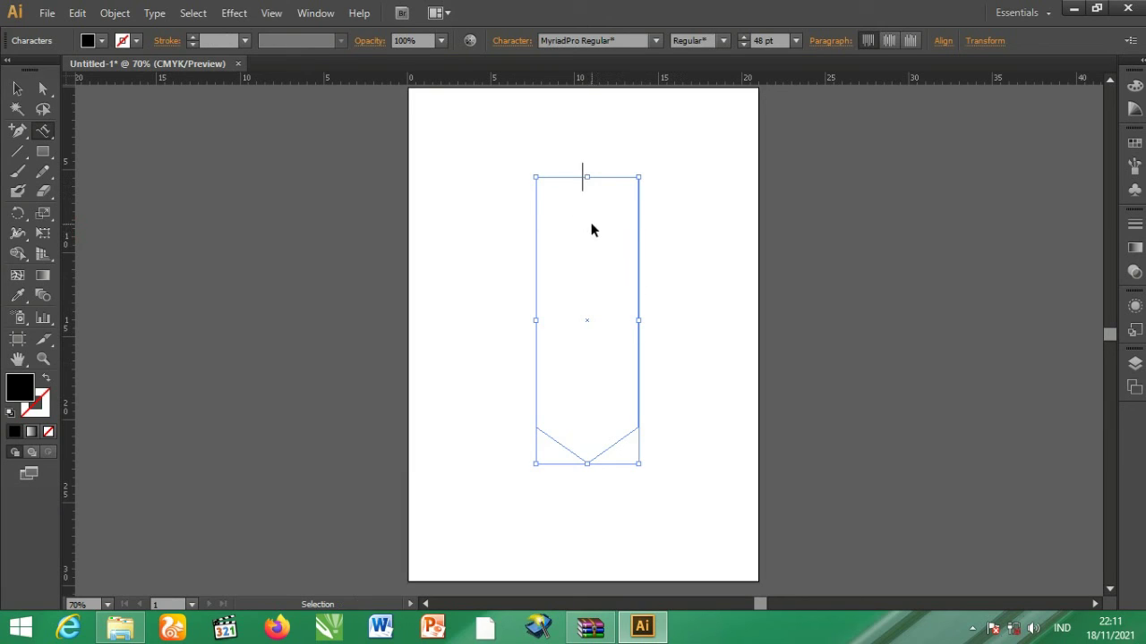
text(VERTIKAL)
text(VERTIKAL)
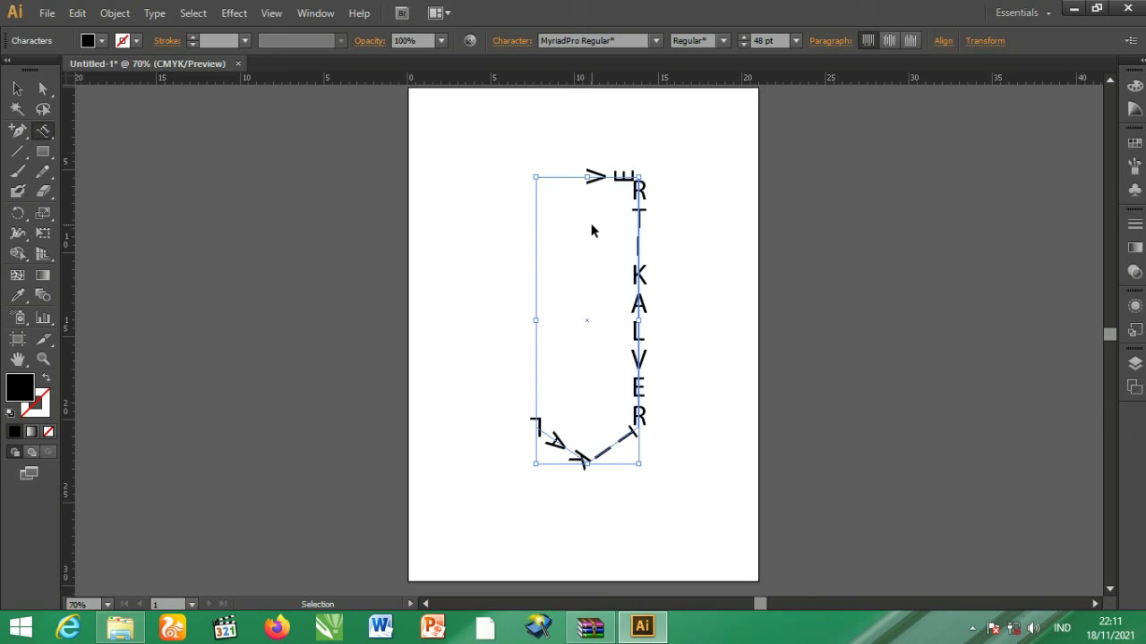
text(VERTIKAL)
ctrl+click(591, 231)
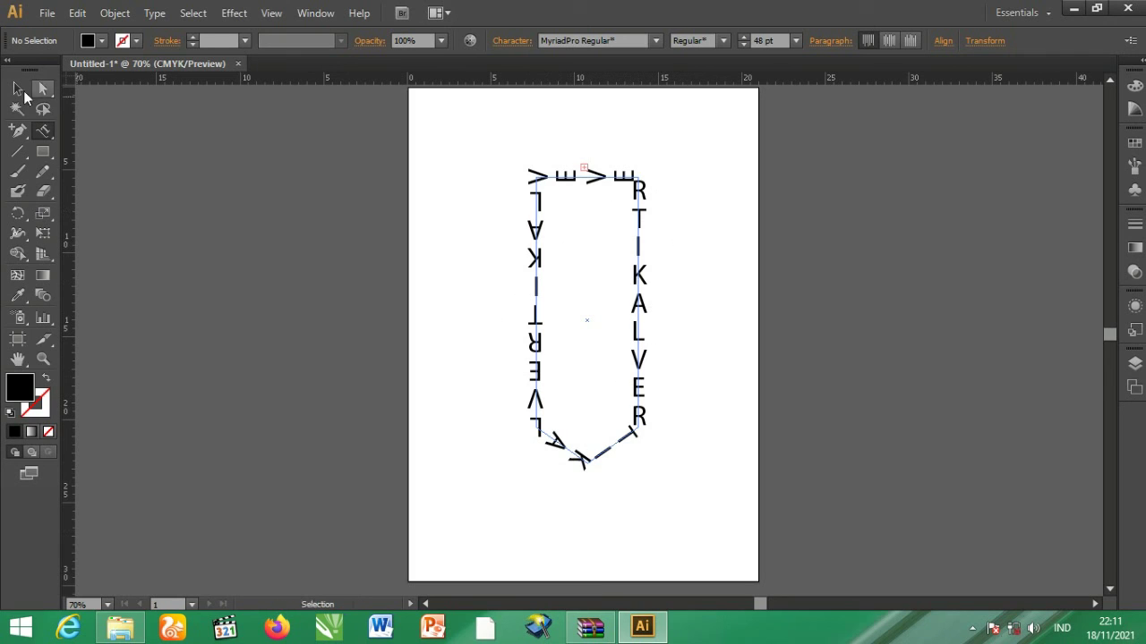
Select and deselect the finished VERTIKAL type-on-path banner to review it
click(16, 89)
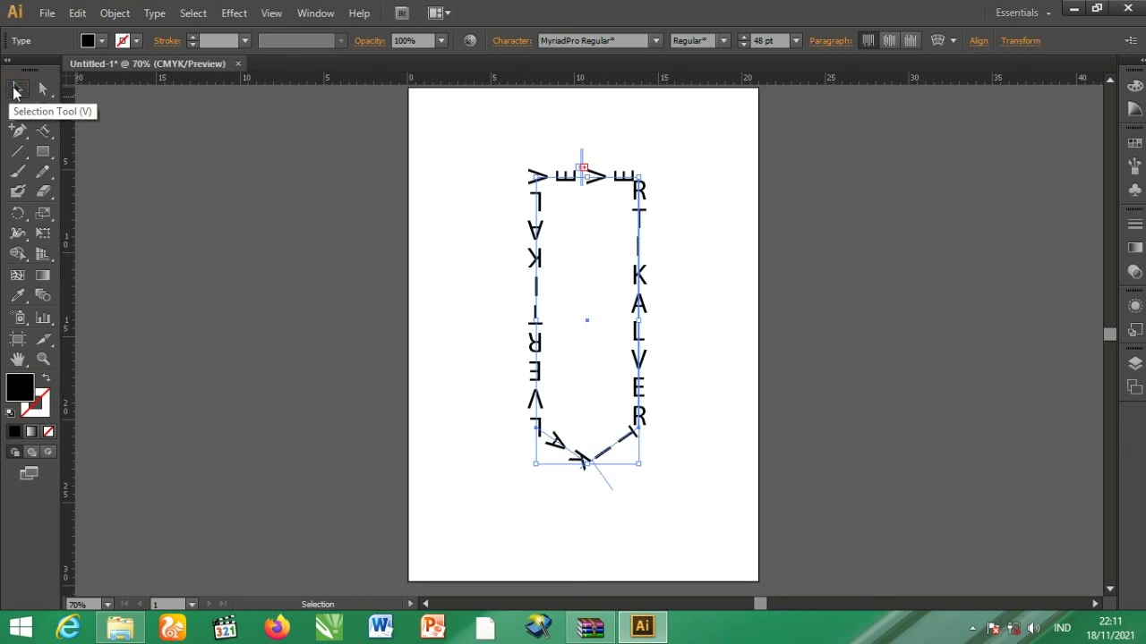
click(706, 491)
drag(723, 544, 416, 112)
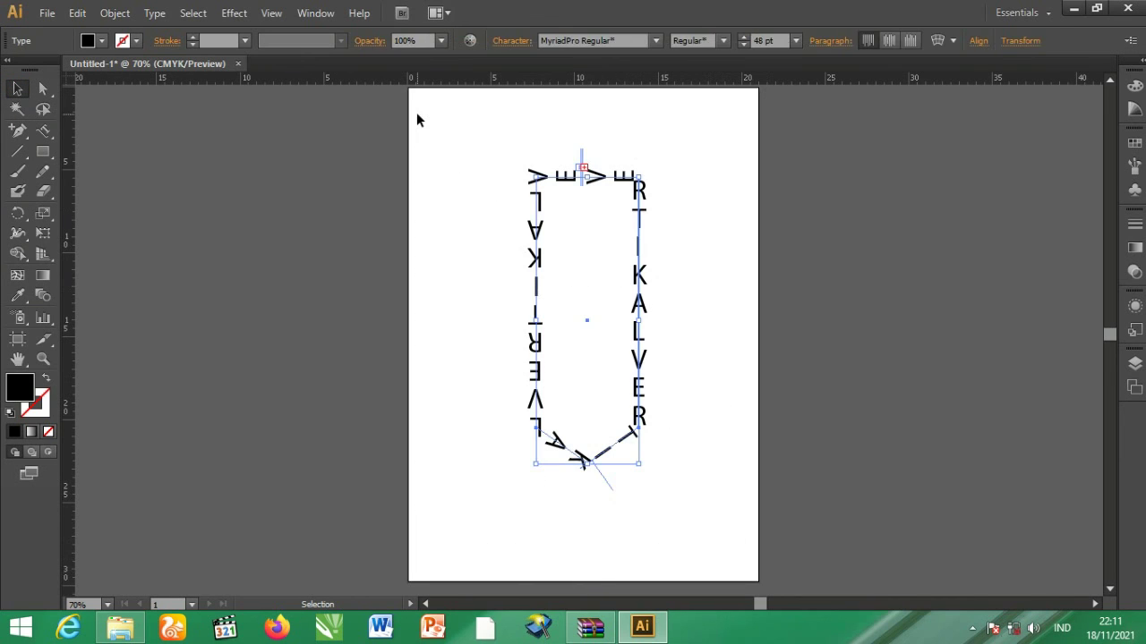
drag(486, 130, 652, 475)
click(17, 150)
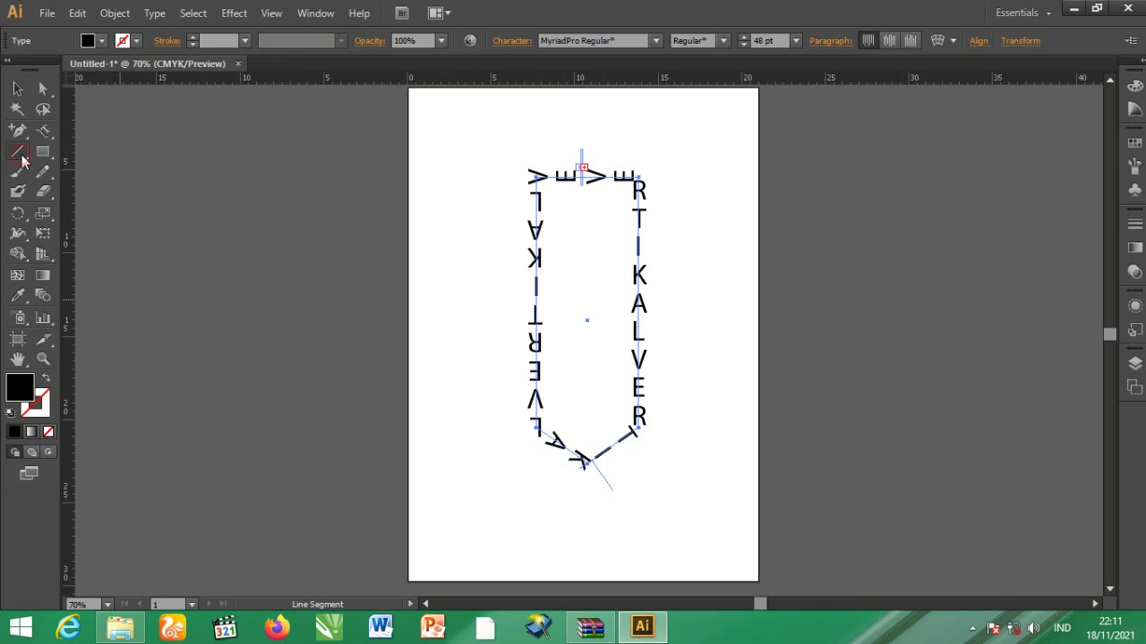